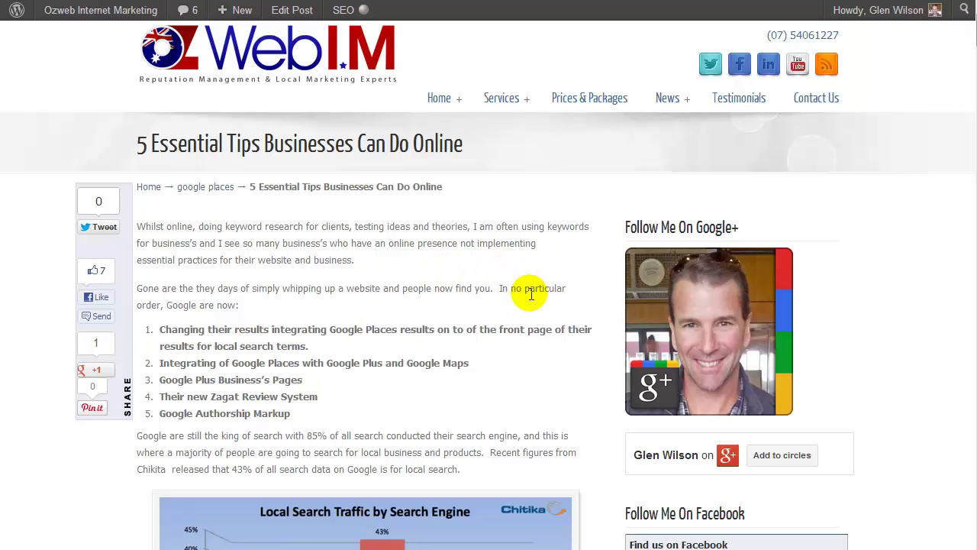
Highlight the citation paragraph and three lower paragraphs on Markerly to preview its sharing options.
scroll(538, 287, down, 3)
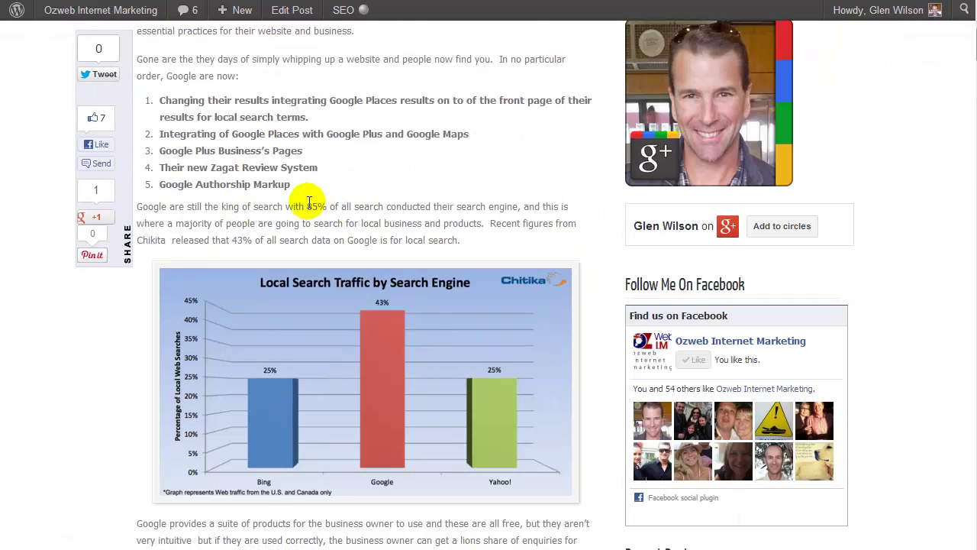
mouse_move(295, 298)
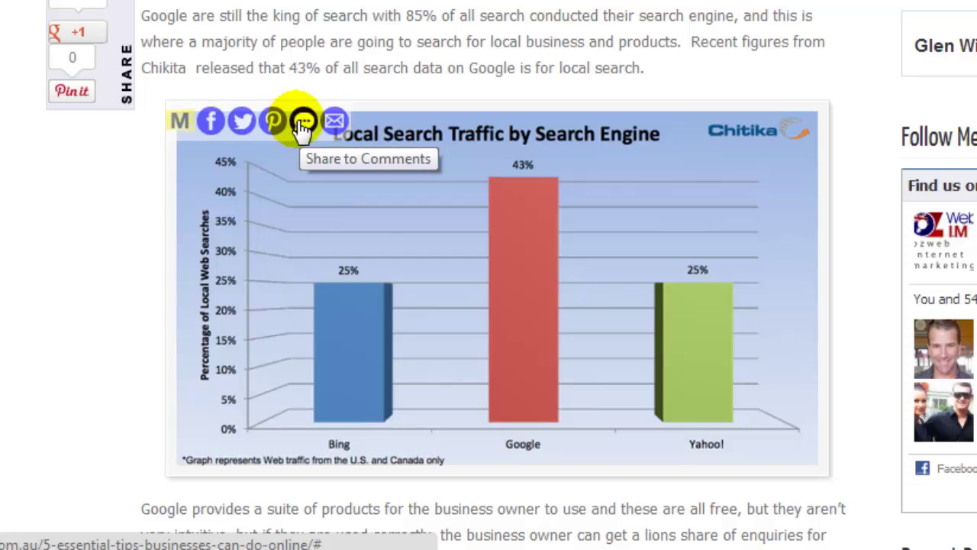
scroll(517, 183, down, 10)
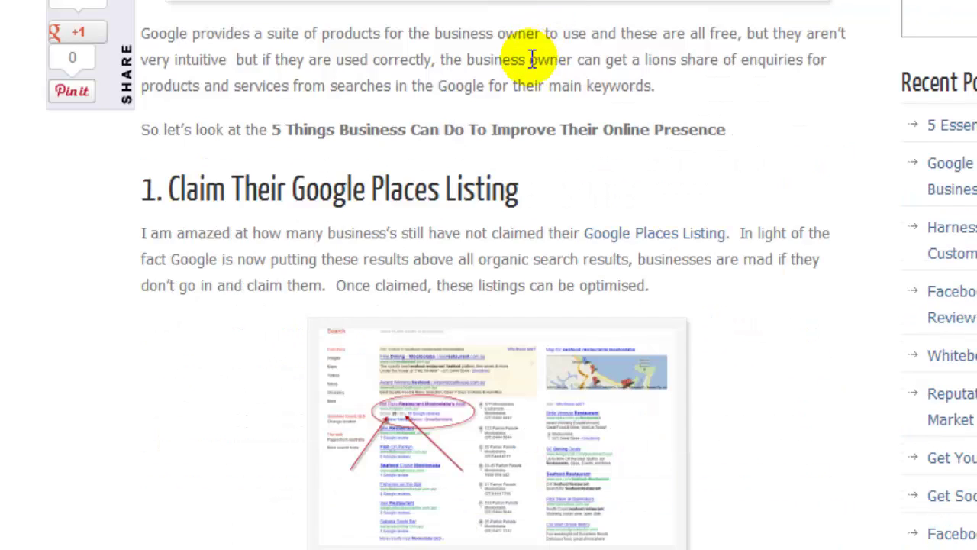
scroll(524, 98, down, 5)
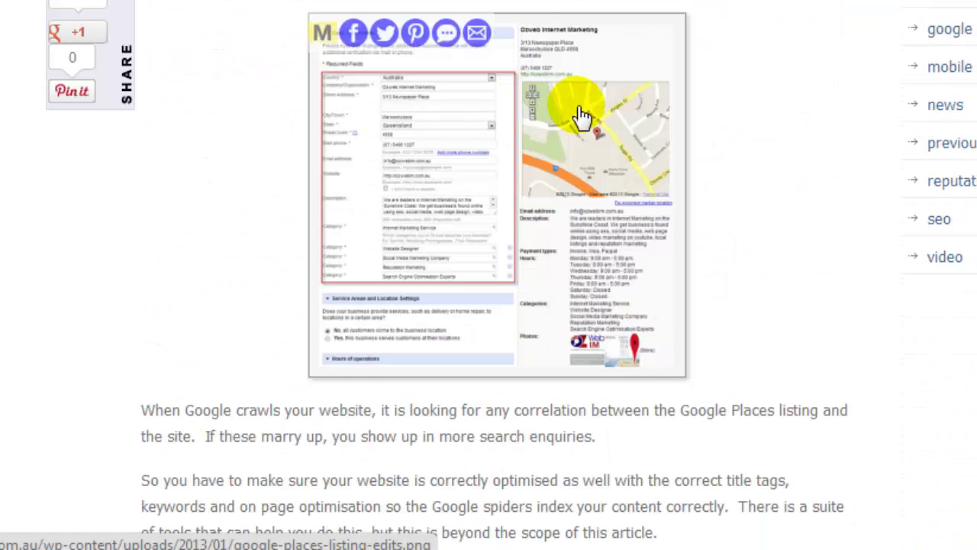
scroll(120, 147, up, 4)
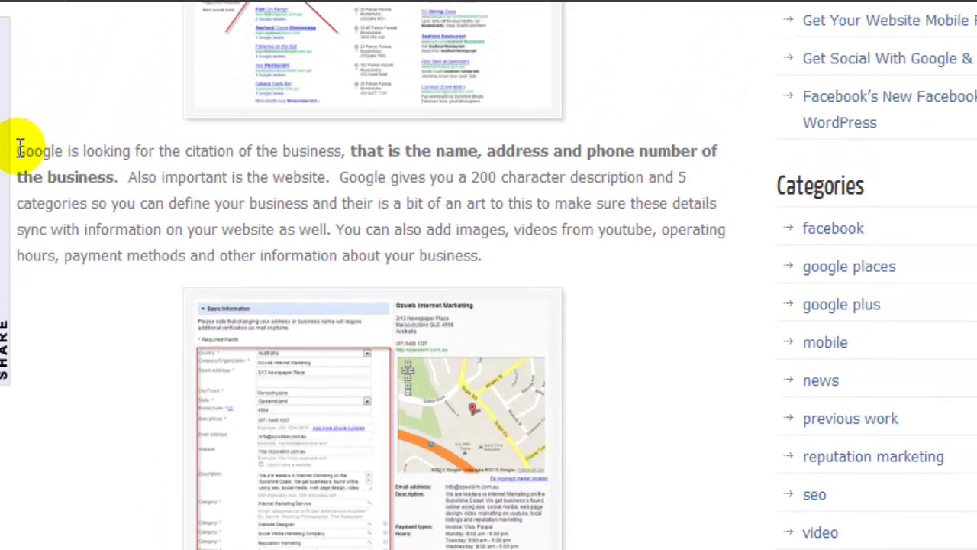
drag(16, 151, 500, 248)
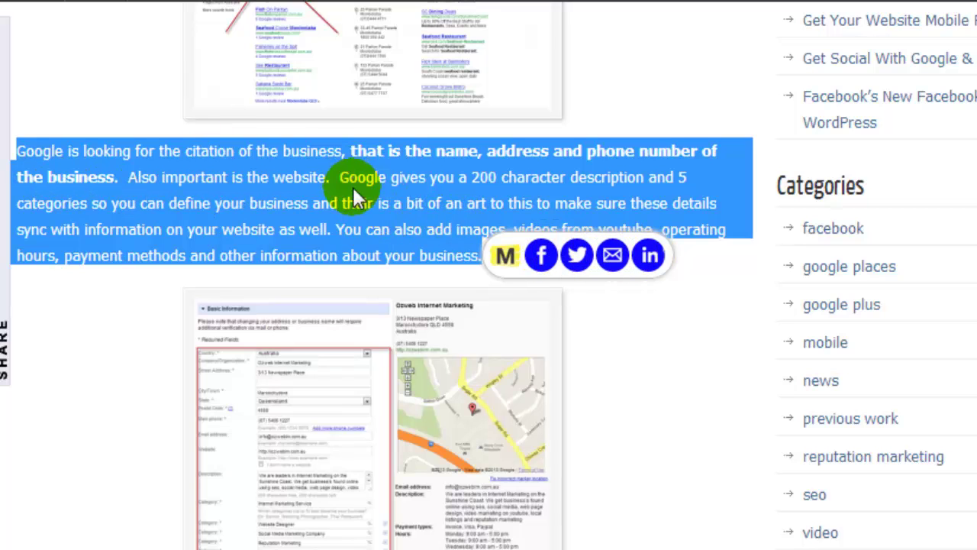
scroll(262, 527, down, 5)
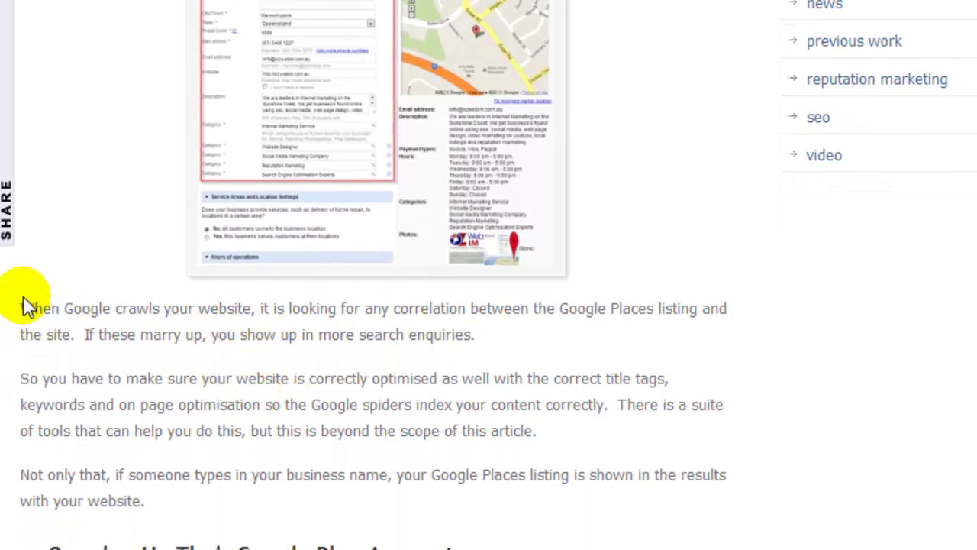
drag(22, 308, 357, 497)
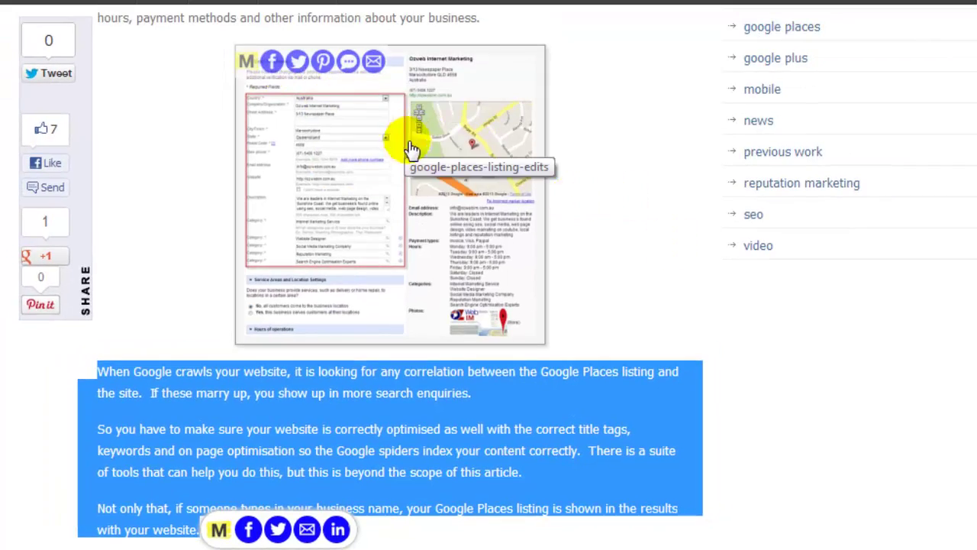
click(658, 208)
Go to the Micro-content Sharing page, then on to Get the Code.
scroll(664, 276, up, 15)
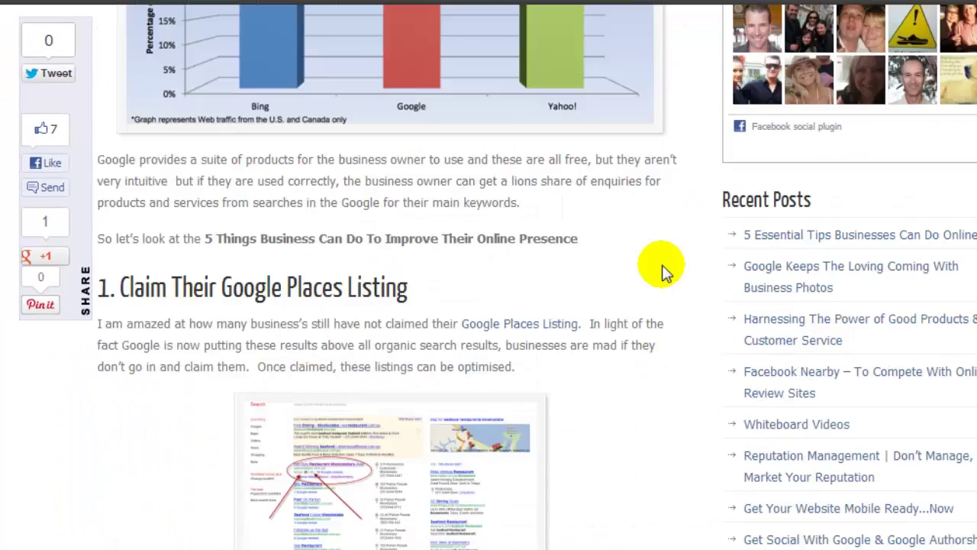
scroll(665, 273, up, 6)
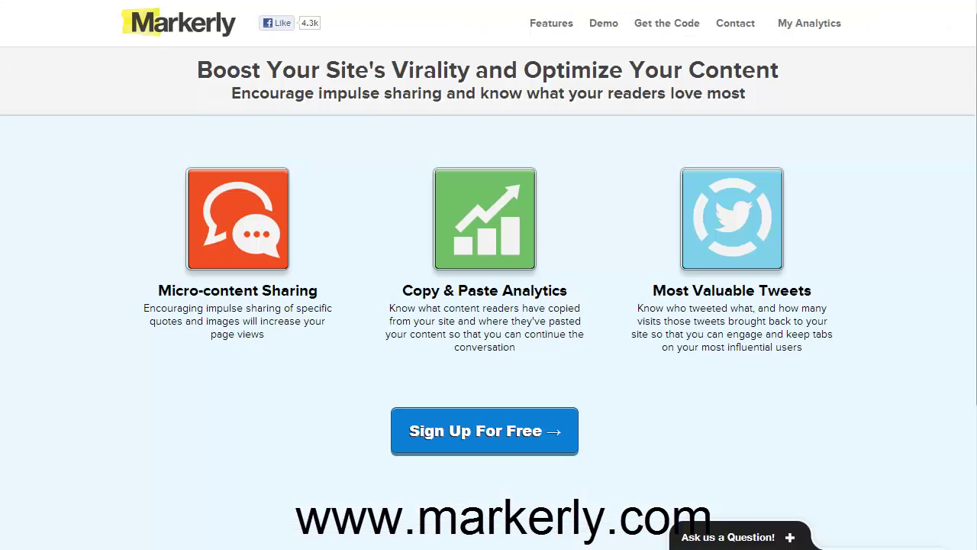
scroll(768, 286, down, 2)
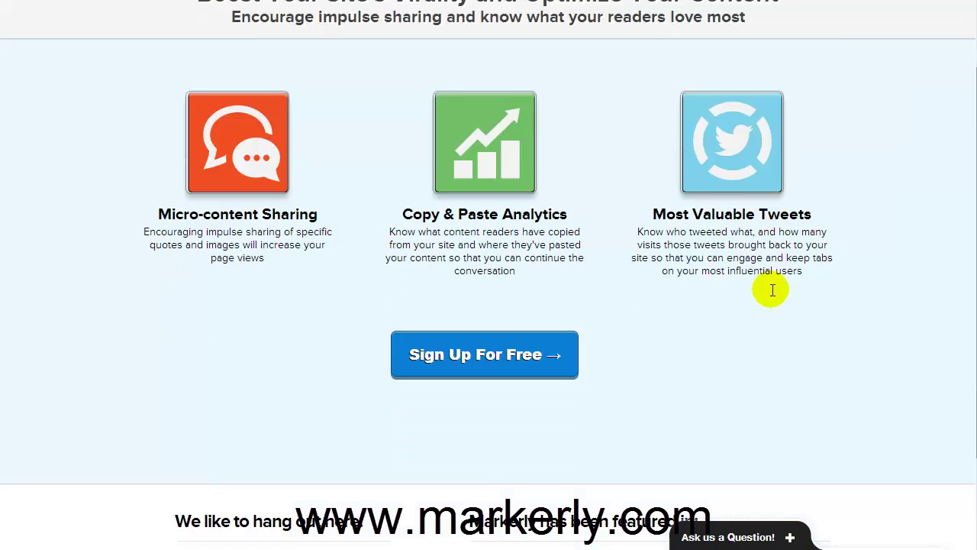
click(477, 288)
scroll(682, 295, up, 3)
click(507, 445)
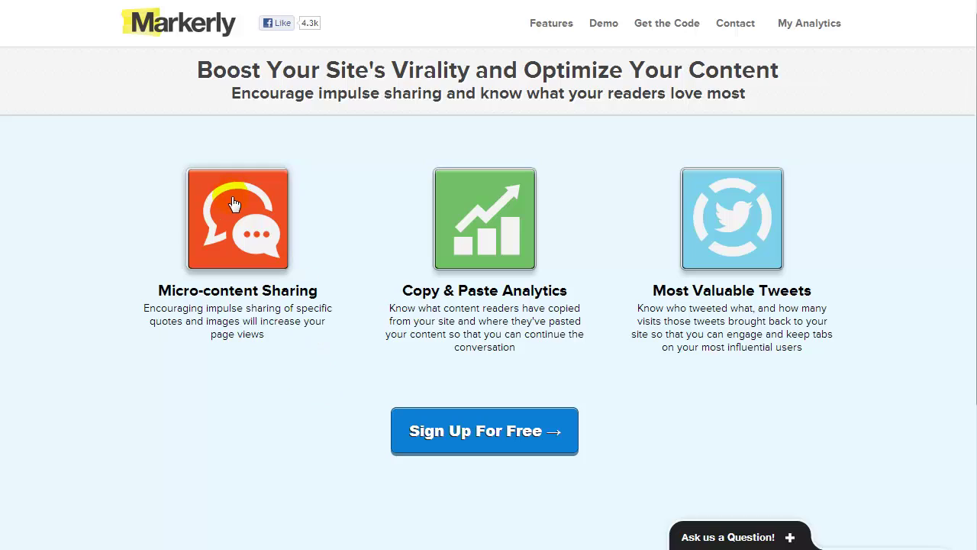
click(498, 432)
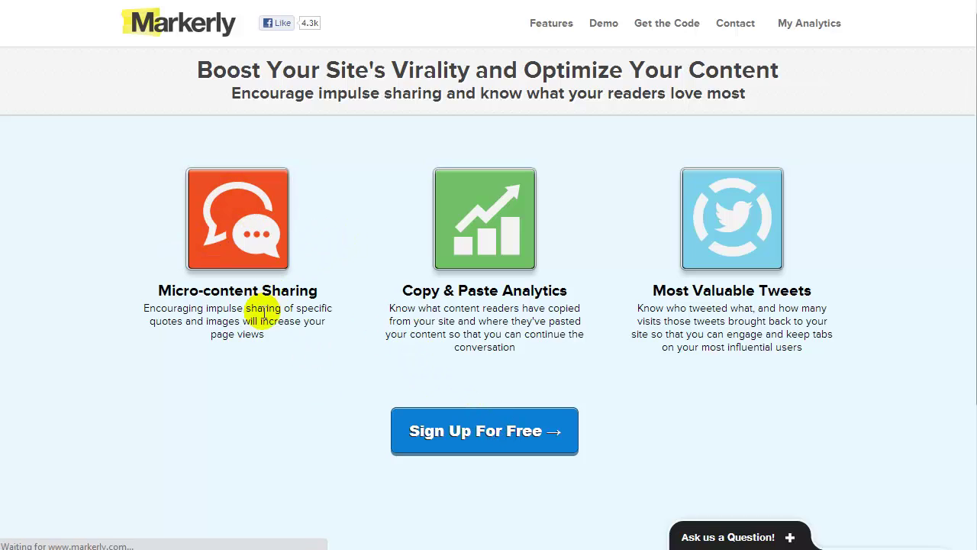
click(258, 249)
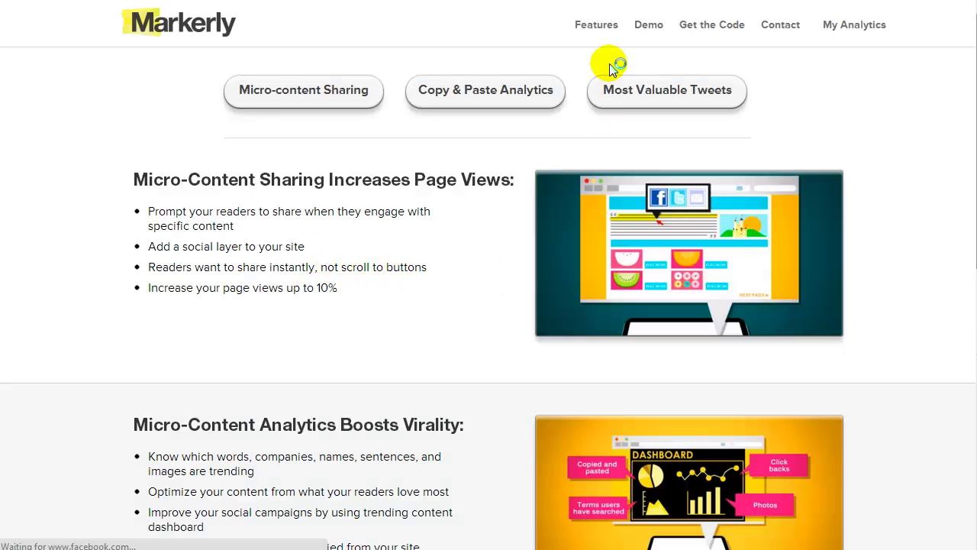
click(710, 28)
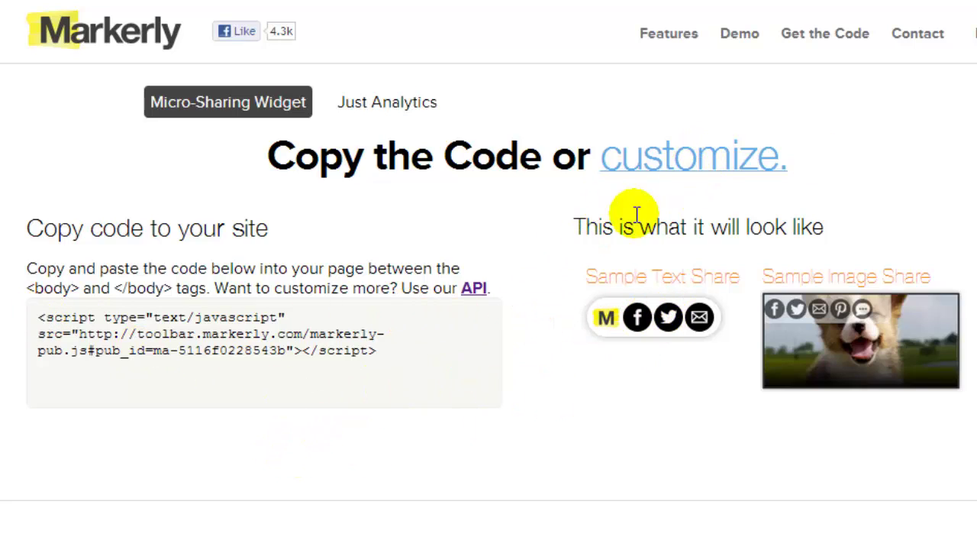
Add Twitter and email as sharing services in the widget customisation options.
click(733, 148)
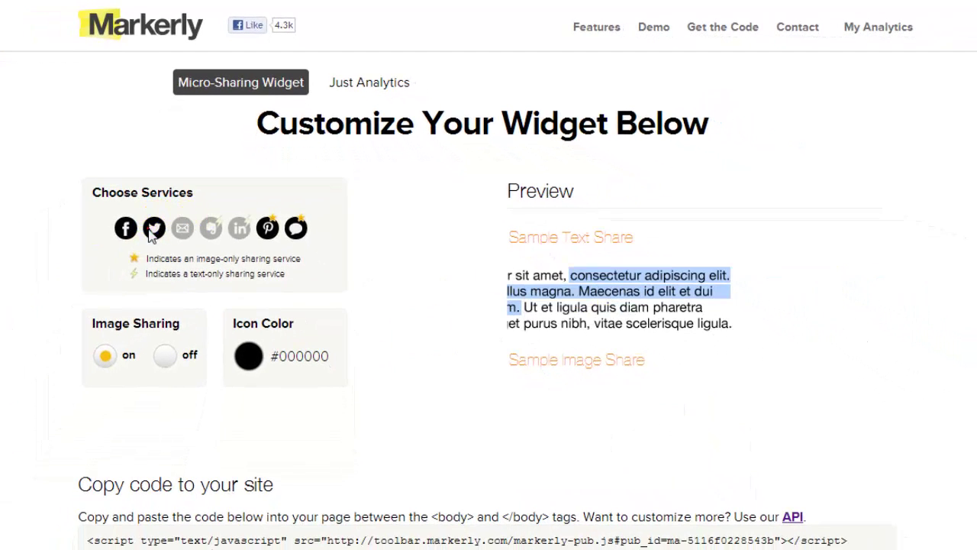
click(153, 233)
click(182, 231)
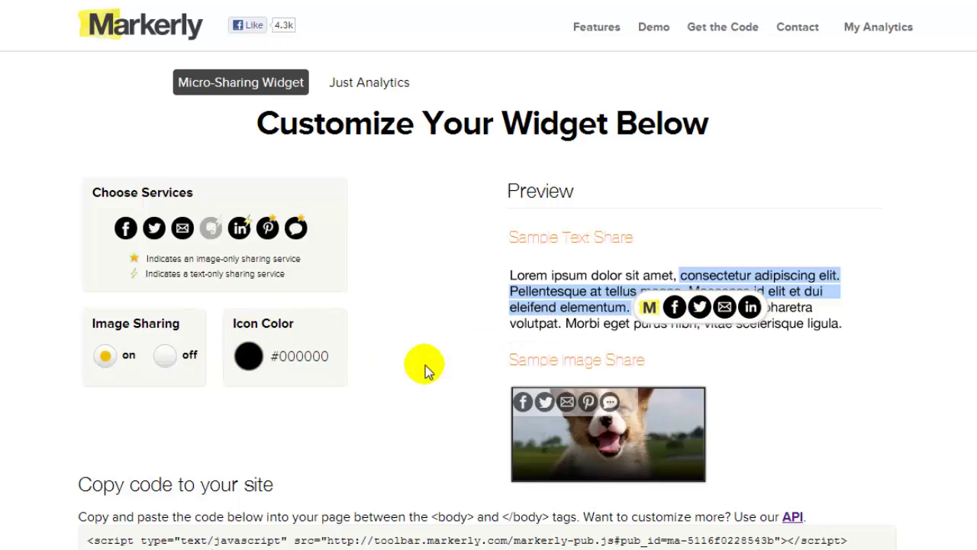
Set the share icon colour to blue #0900FF and select the full embed script.
click(255, 365)
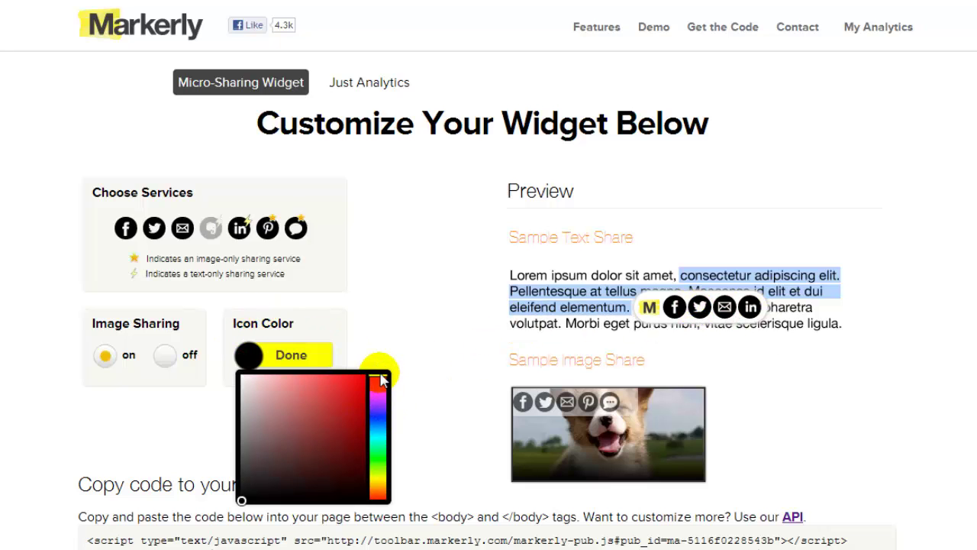
click(378, 413)
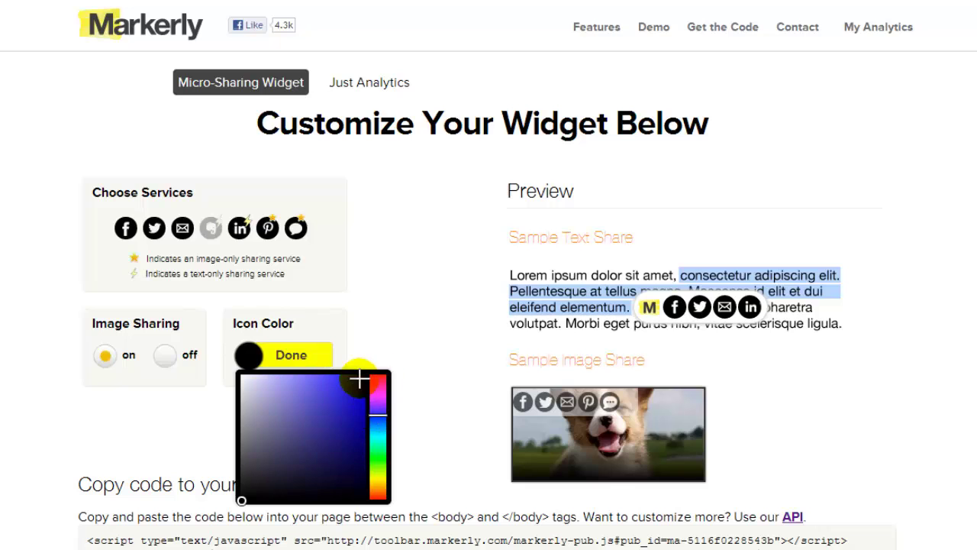
click(414, 390)
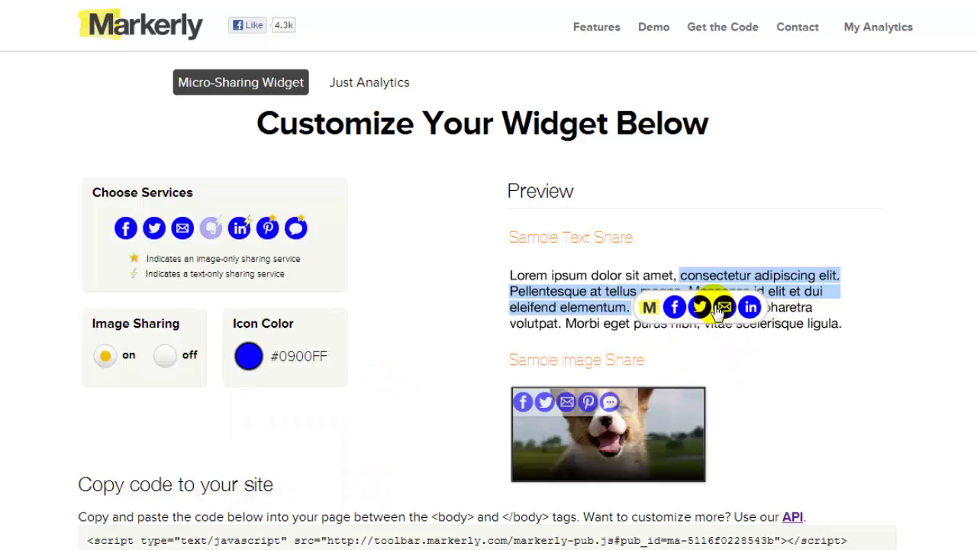
scroll(752, 366, down, 2)
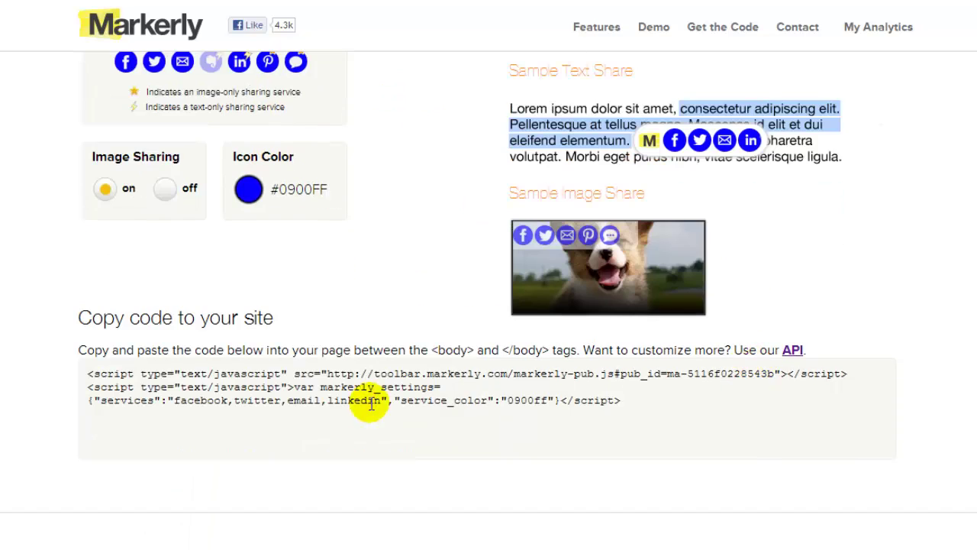
drag(620, 403, 89, 374)
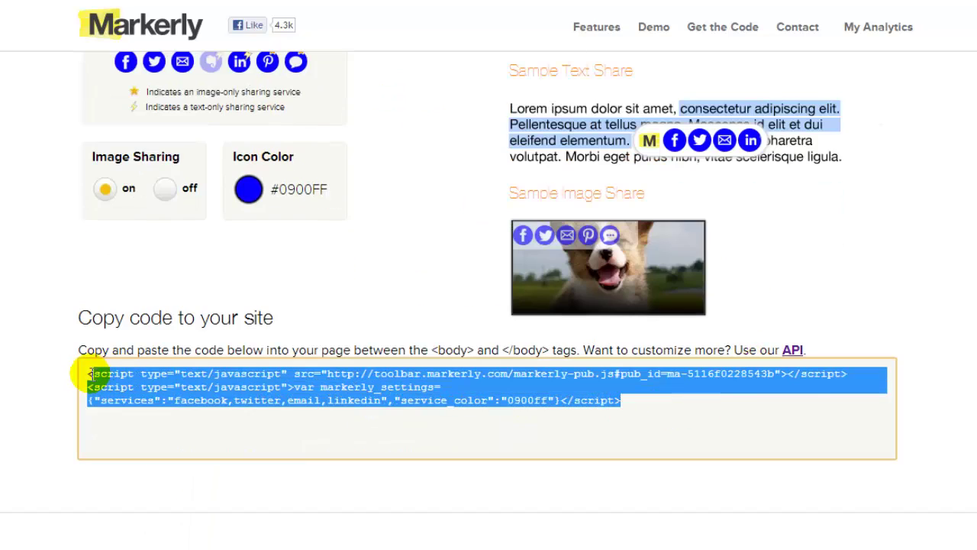
Copy the selected Markerly embed script to the clipboard.
right_click(165, 372)
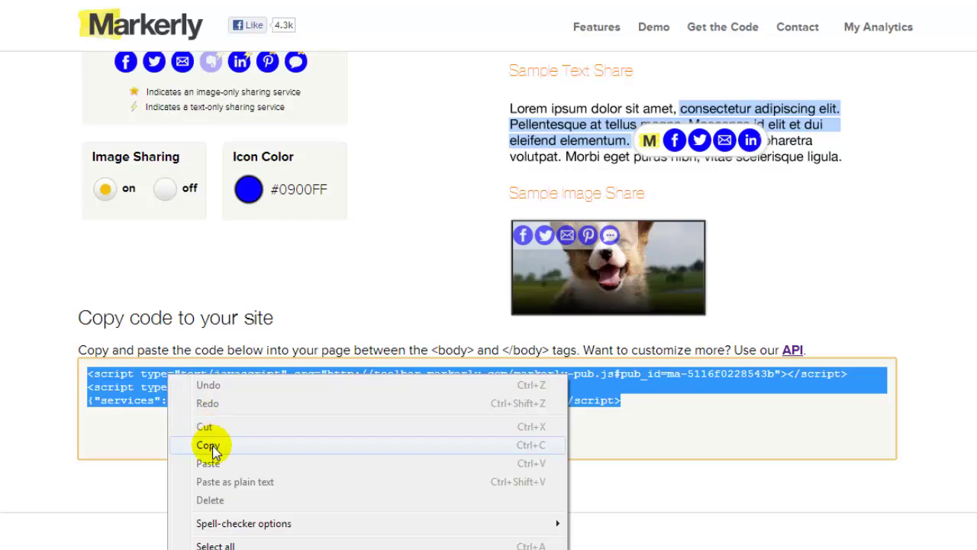
click(211, 444)
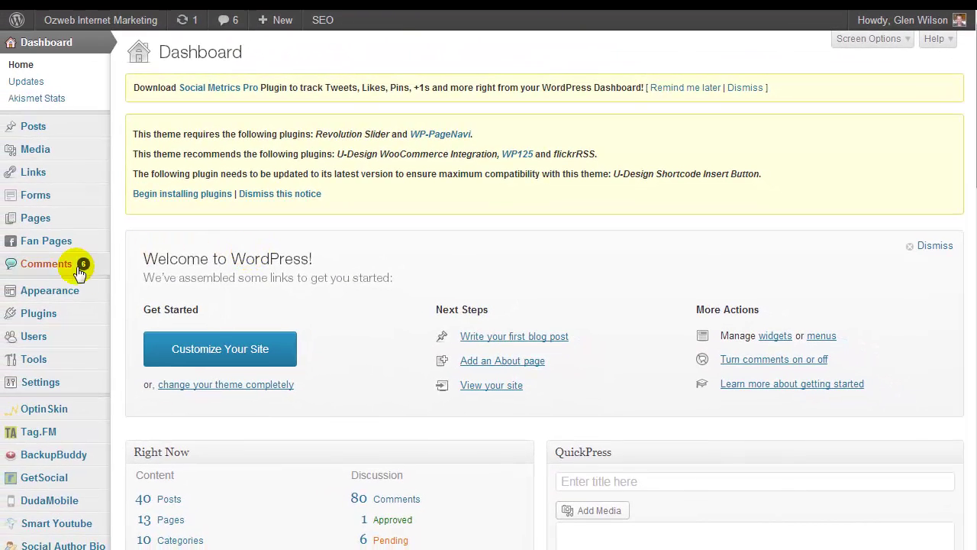
Open the U-Design parent theme's header.php in the WordPress theme editor.
mouse_move(38, 287)
click(136, 358)
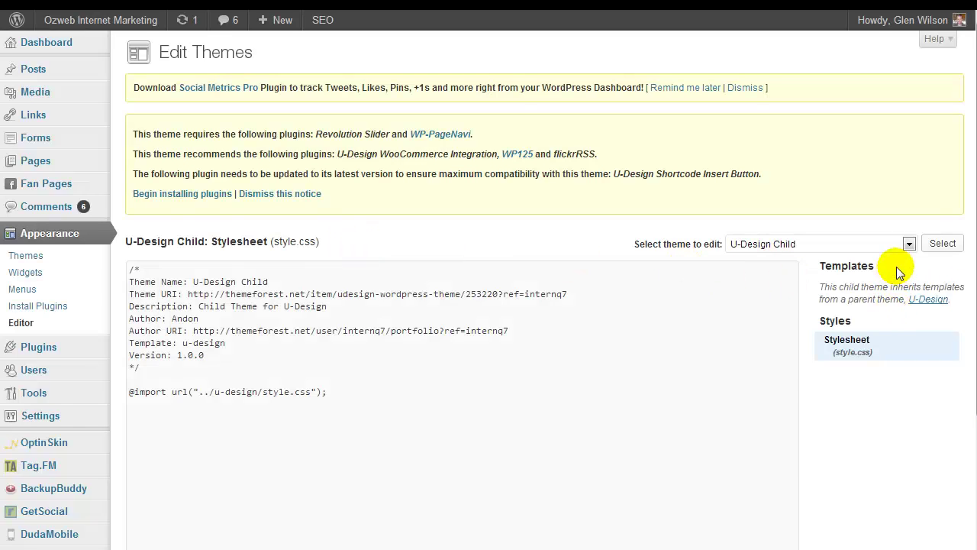
click(908, 244)
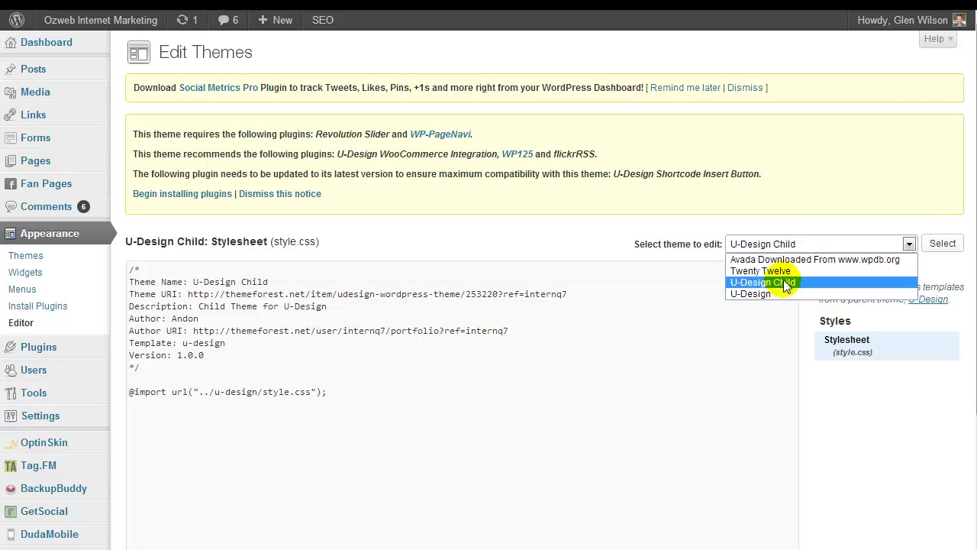
click(814, 294)
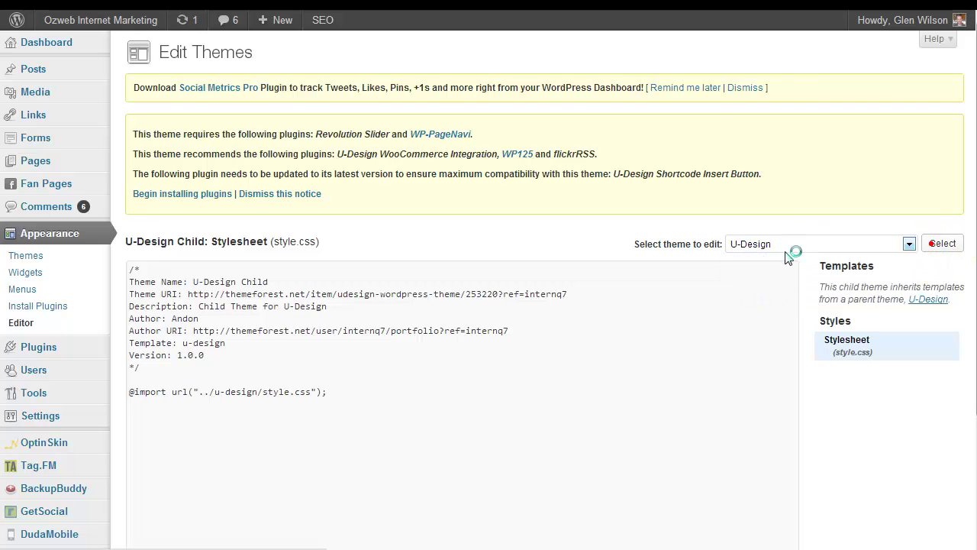
scroll(897, 321, down, 2)
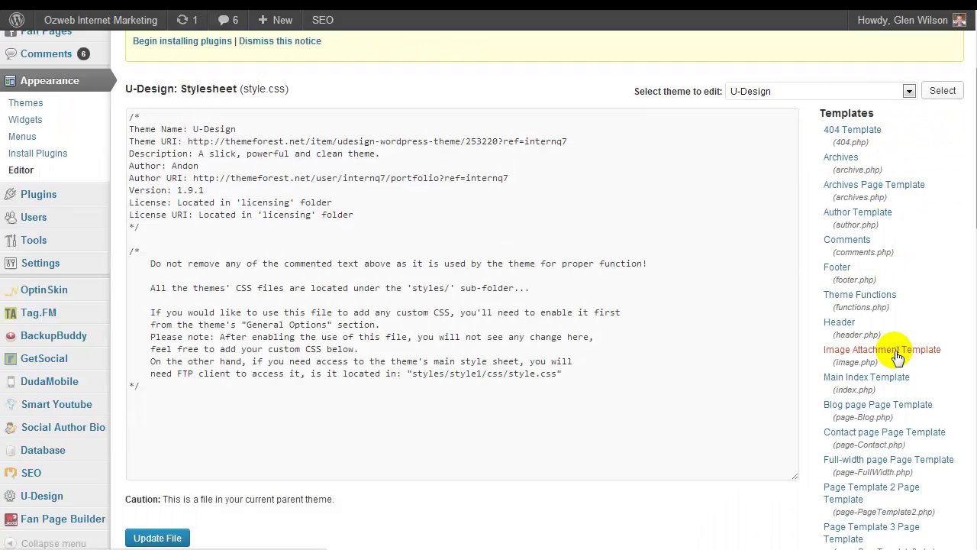
click(839, 322)
Find 'body' in header.php, paste the Markerly script on a new line below it, and update the file.
drag(375, 309, 358, 315)
key(ctrl+f)
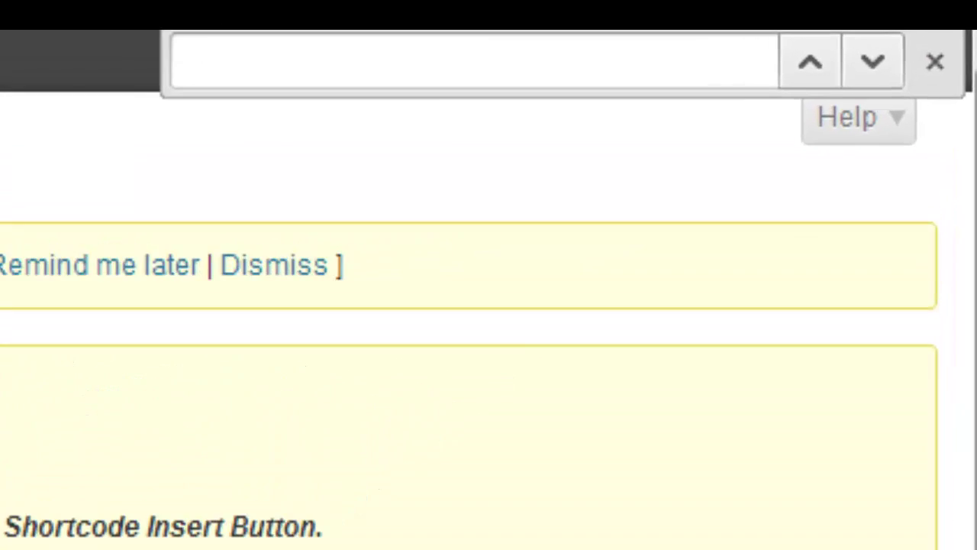
text(body)
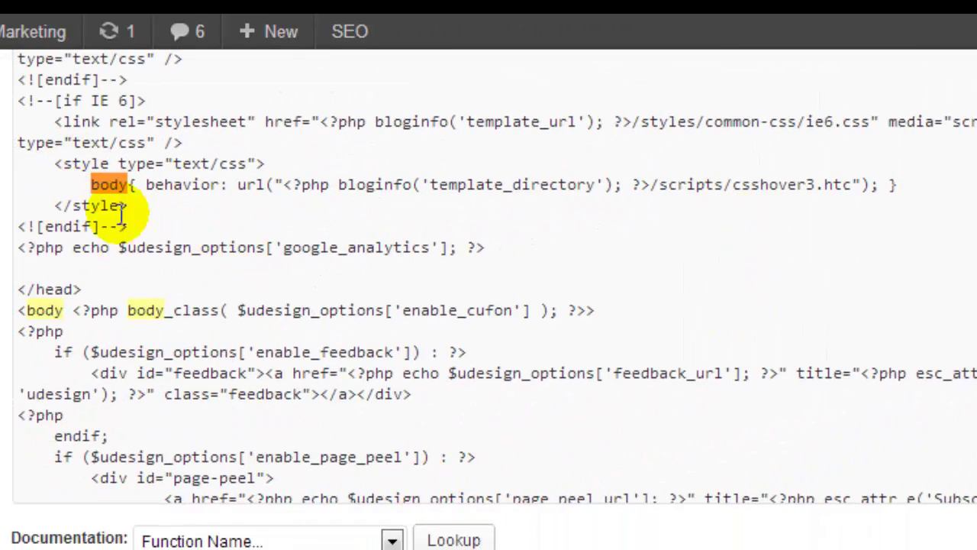
drag(18, 309, 113, 328)
click(609, 310)
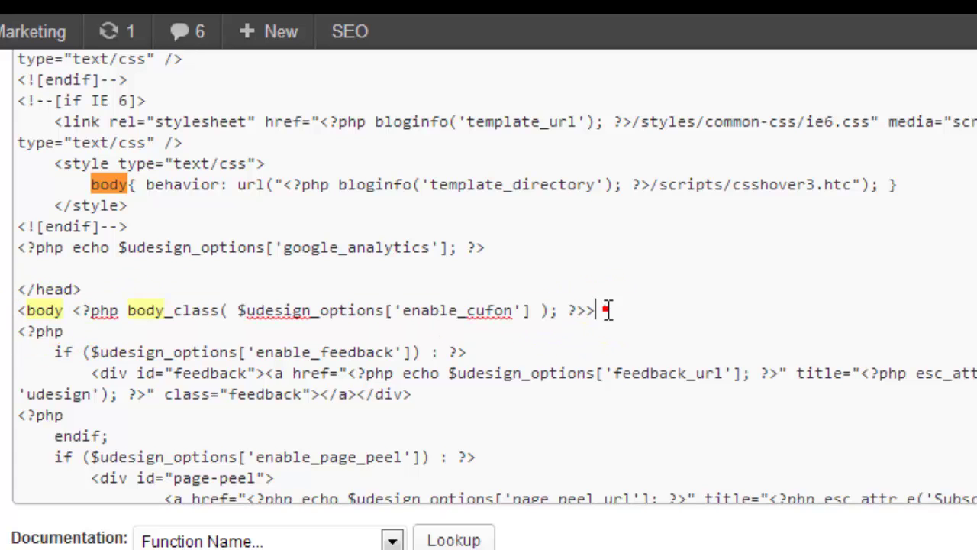
key(Return)
right_click(33, 330)
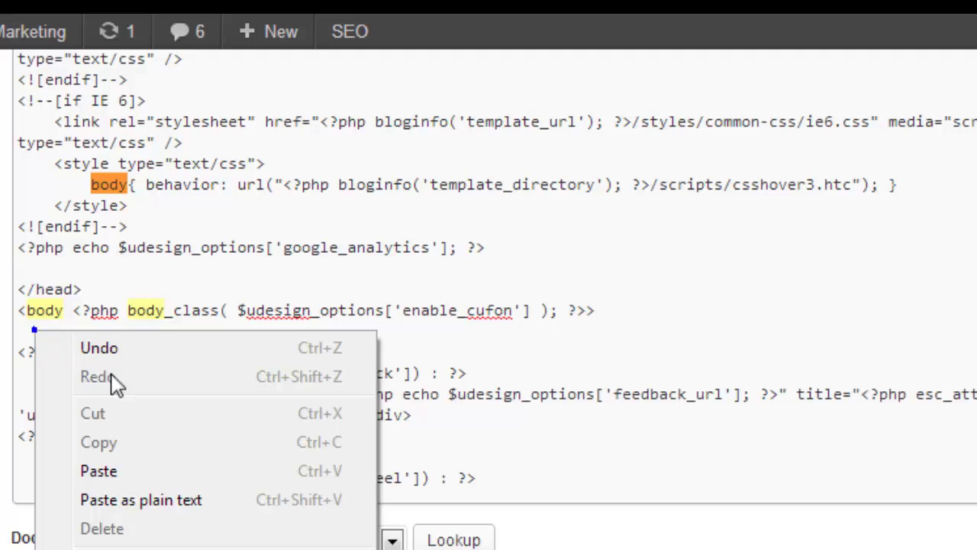
click(99, 471)
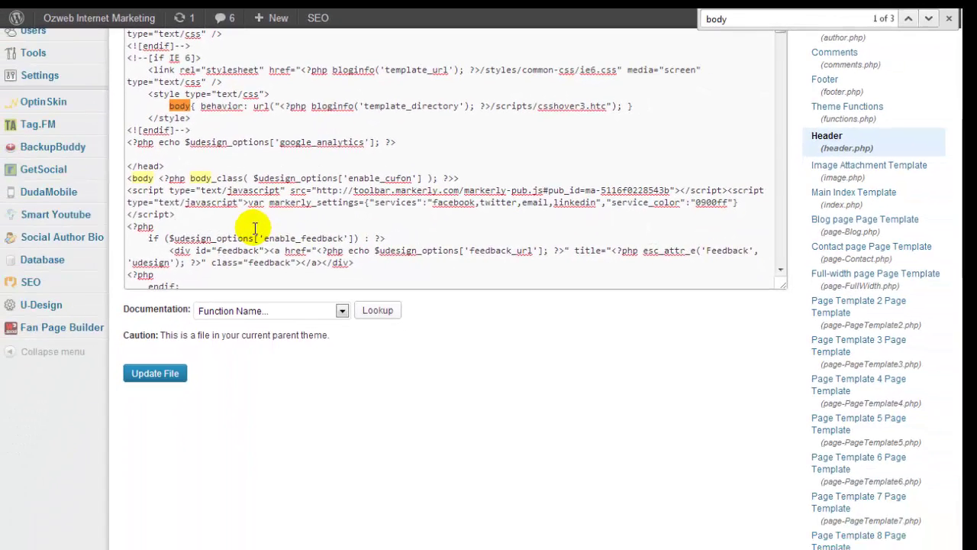
click(179, 374)
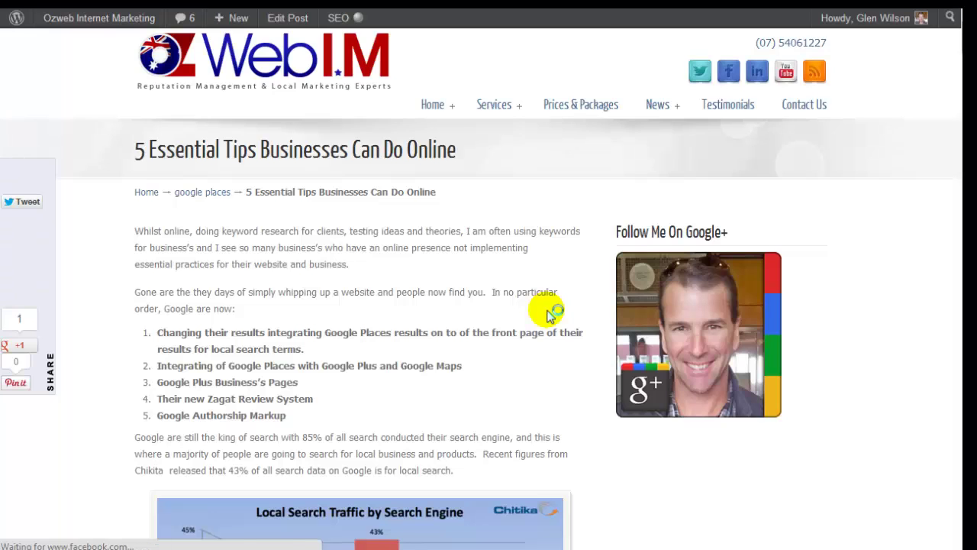
Scroll through the live blog post to check the Markerly share icons on its images.
scroll(549, 315, down, 5)
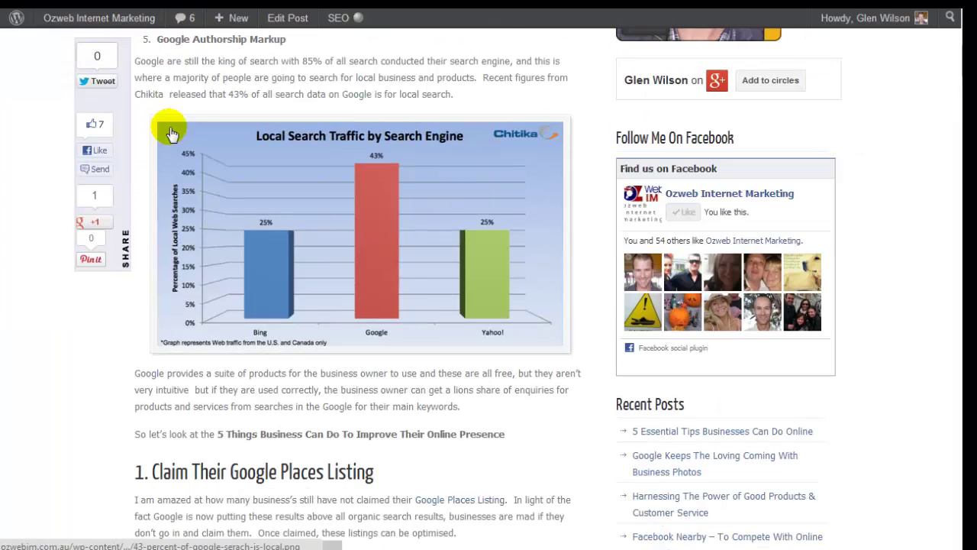
scroll(491, 297, up, 1)
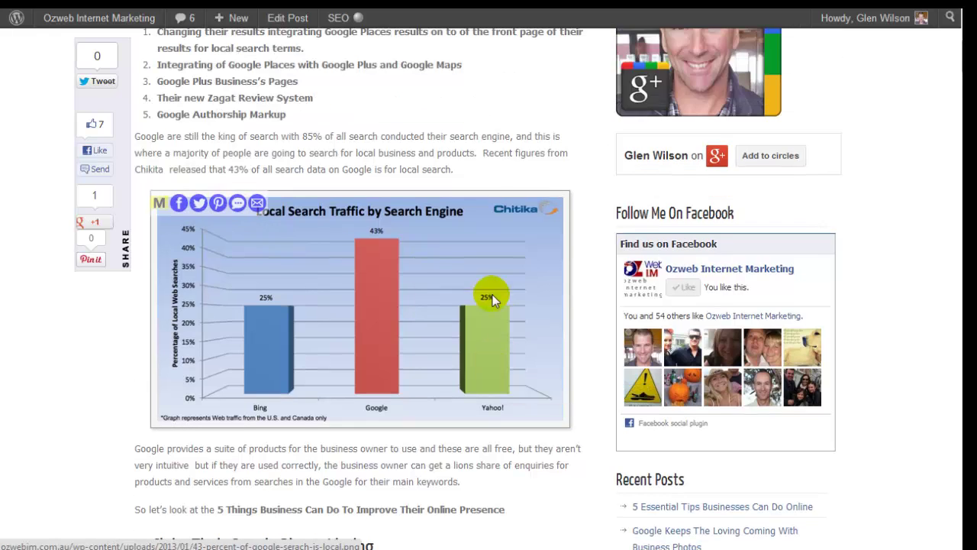
scroll(491, 296, up, 4)
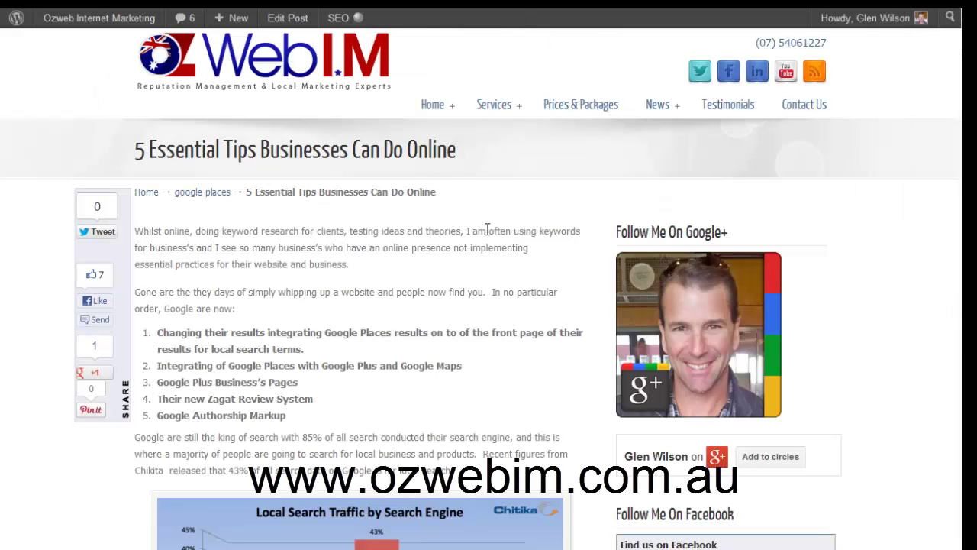
scroll(482, 243, down, 7)
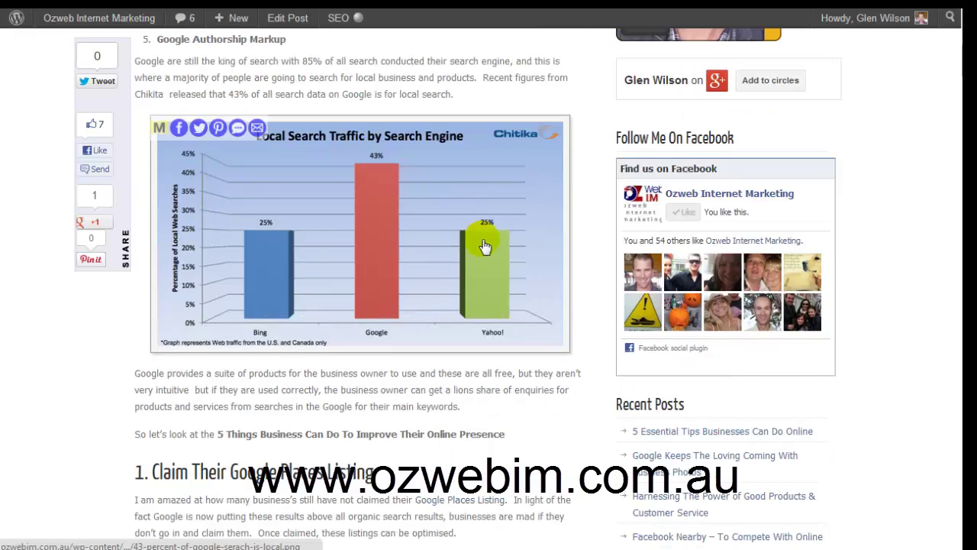
scroll(371, 248, down, 3)
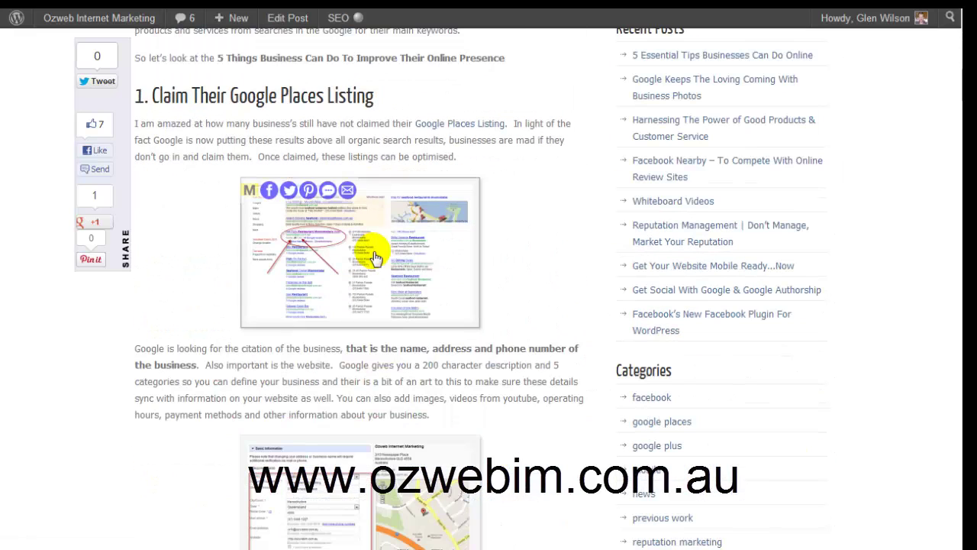